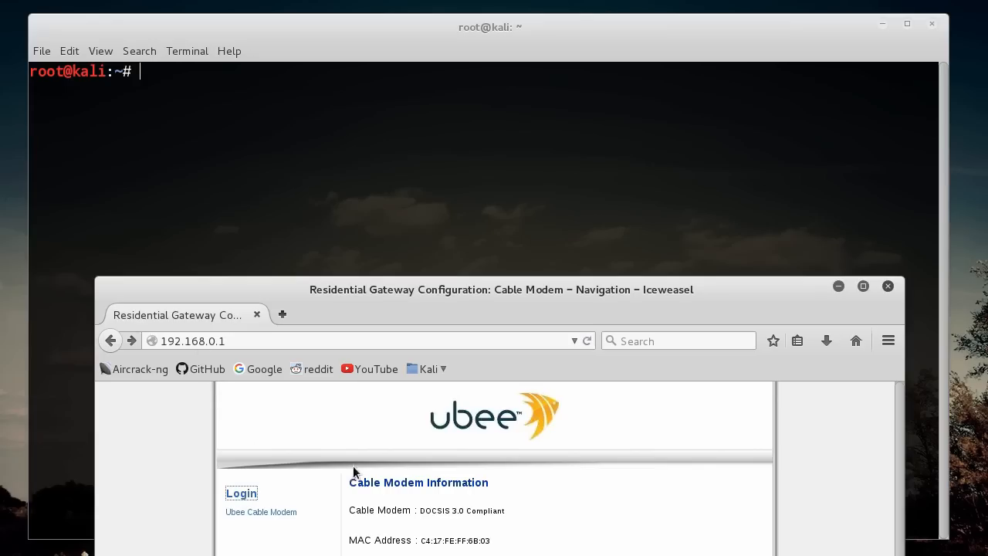
Step: Try the Ubee router's Login prompt, cancel it, and close Iceweasel, leaving the terminal
left_click(242, 494)
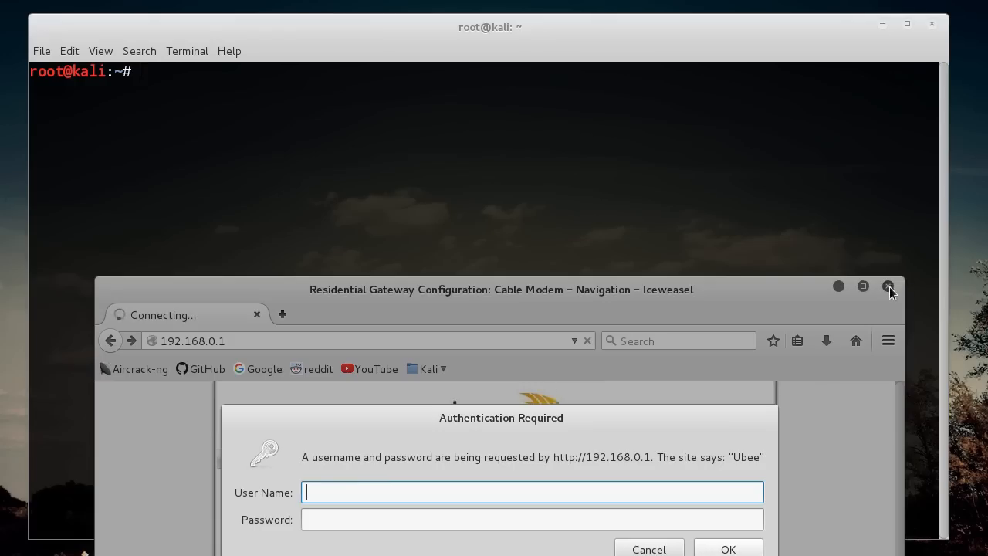
left_click(649, 549)
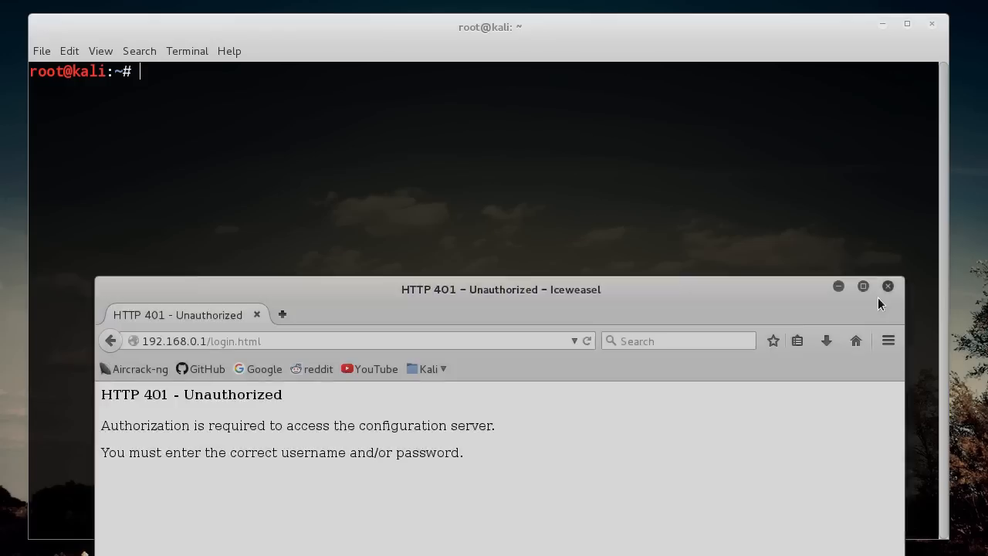
left_click(891, 286)
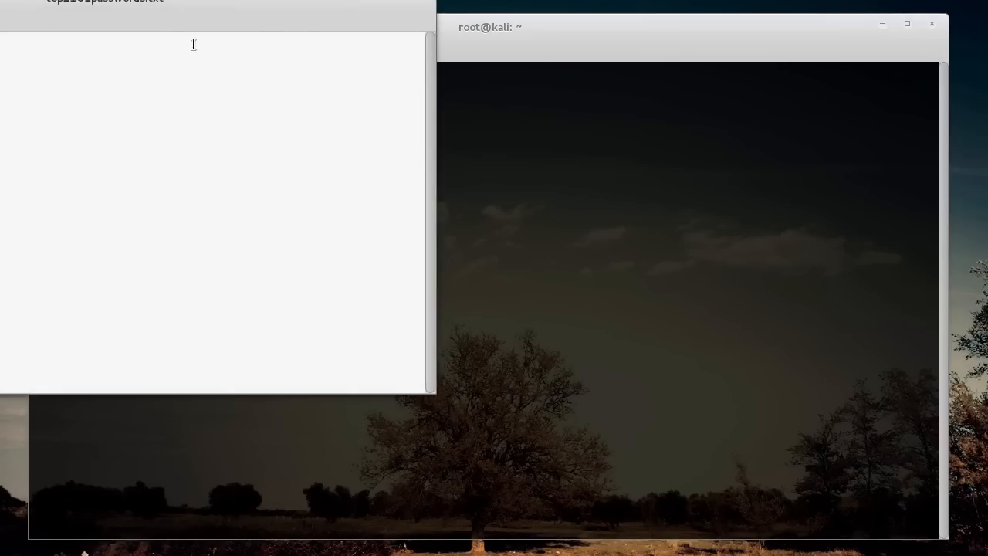
Step: Narrow both gedit wordlist windows and place usernames left, passwords right
mouse_move(122, 6)
left_mouse_down()
mouse_move(242, 73)
mouse_move(396, 104)
left_mouse_up()
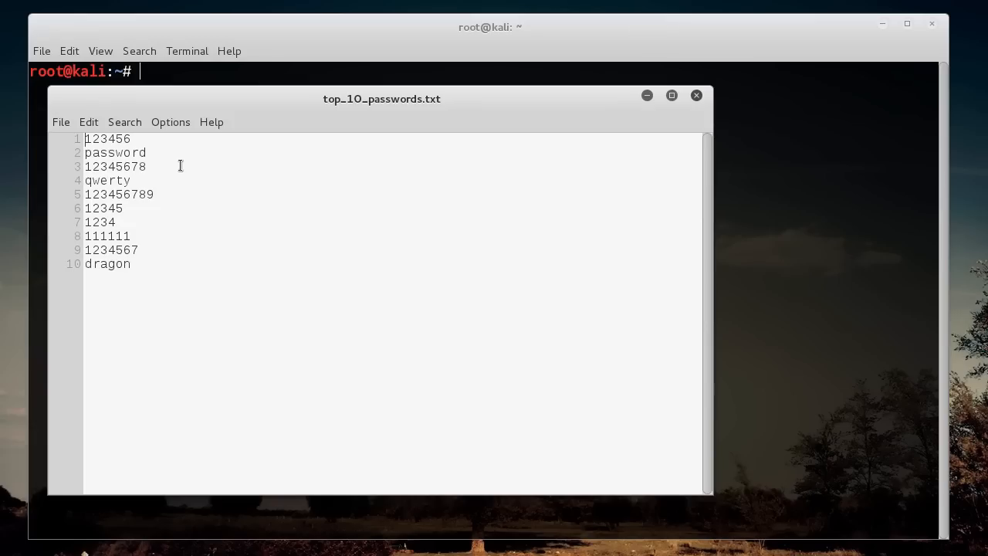
left_click_drag(710, 124, 460, 144)
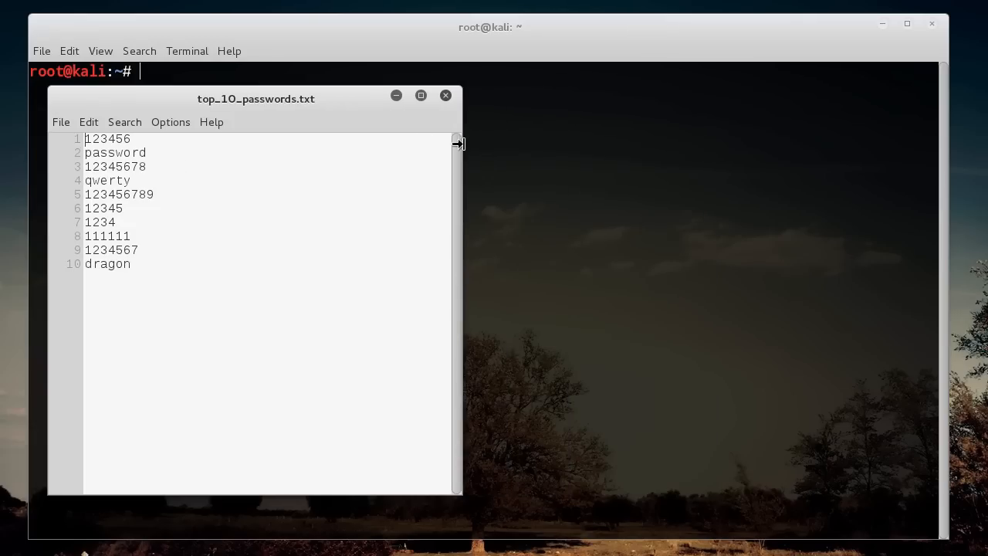
left_click_drag(233, 101, 717, 143)
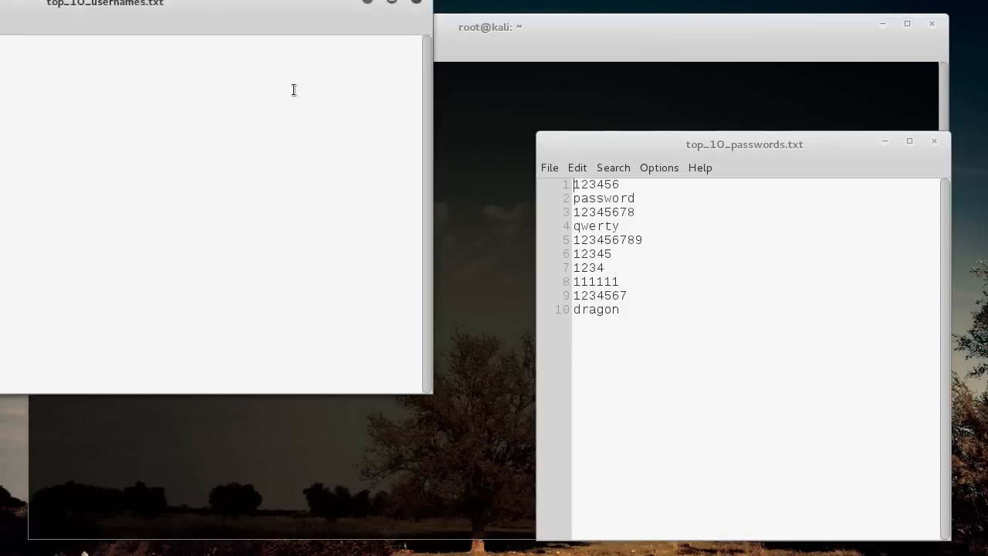
left_click_drag(429, 82, 130, 129)
left_click_drag(77, 4, 255, 129)
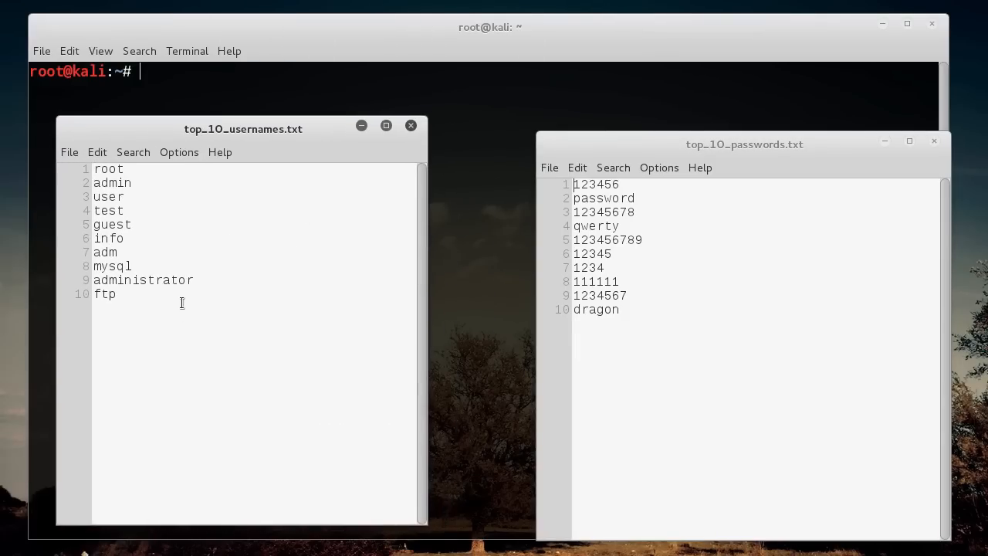
Step: Highlight all ten usernames and all ten passwords, then the username root
left_click_drag(168, 307, 92, 167)
left_click(259, 239)
mouse_move(662, 309)
left_mouse_down()
mouse_move(567, 240)
mouse_move(511, 151)
left_mouse_up()
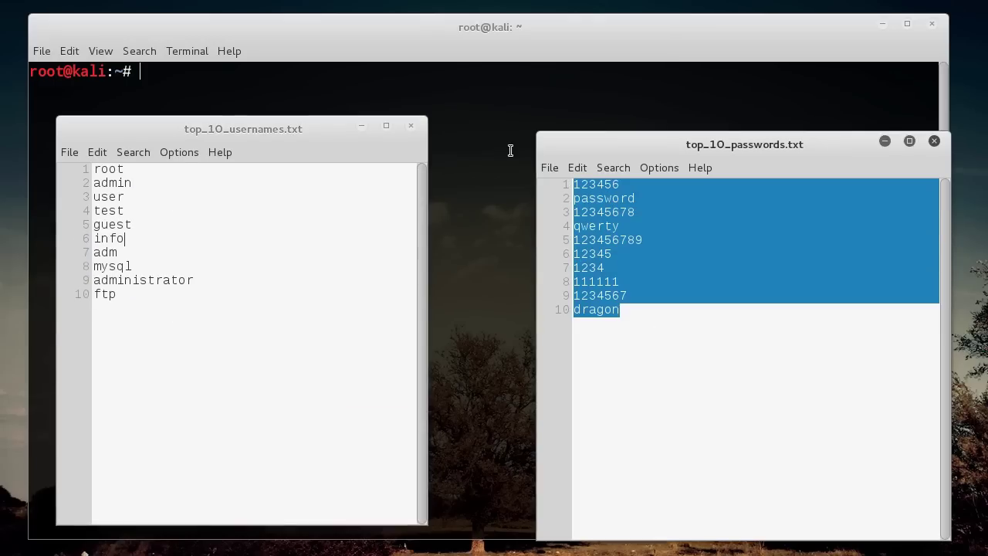
left_click(722, 299)
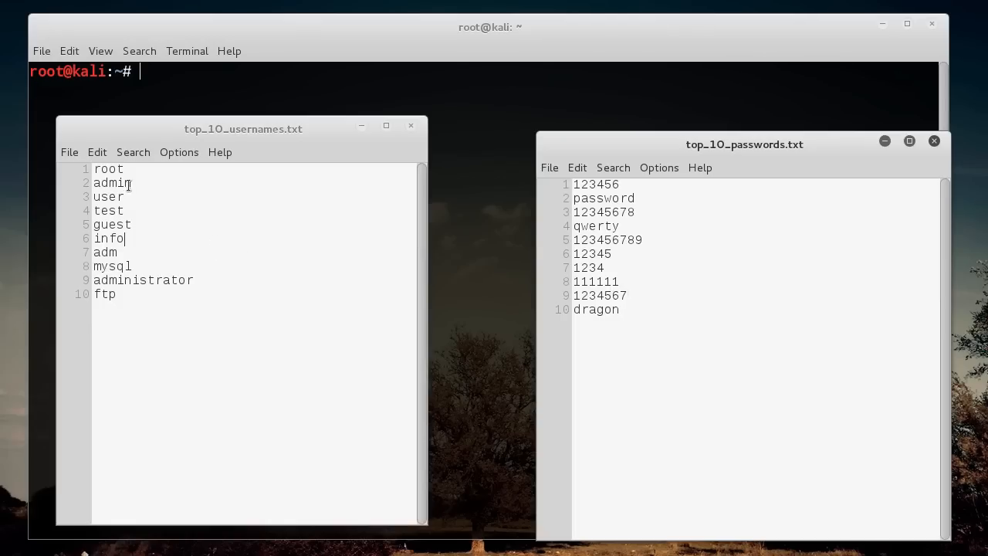
left_click_drag(132, 184, 94, 169)
left_click(99, 172)
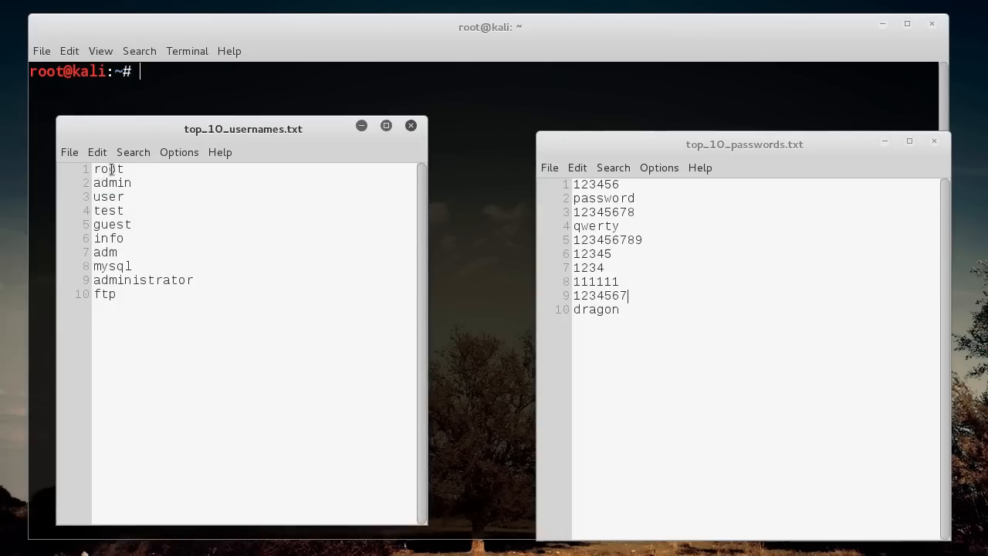
double_click(98, 171)
mouse_move(633, 332)
left_mouse_down()
mouse_move(541, 199)
mouse_move(540, 182)
left_mouse_up()
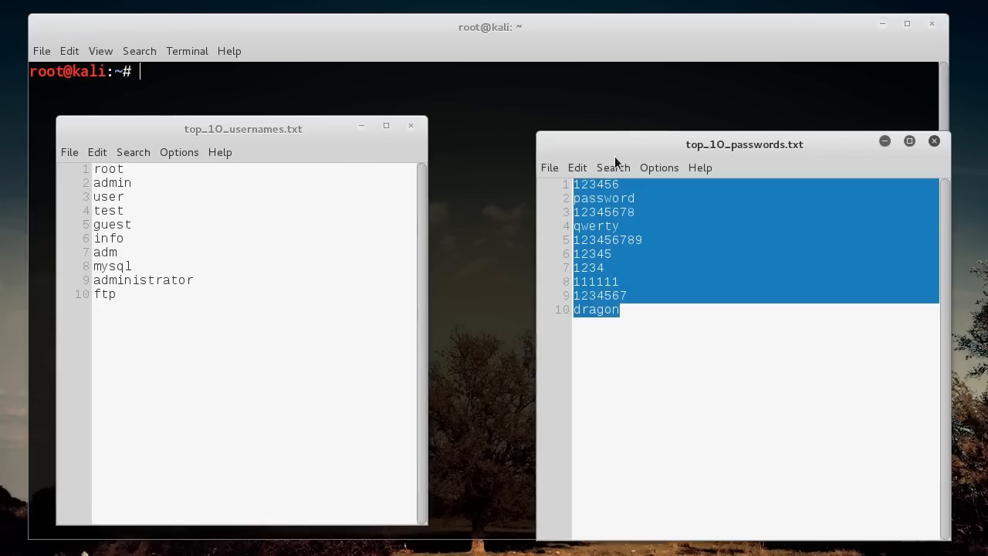
left_click(82, 175)
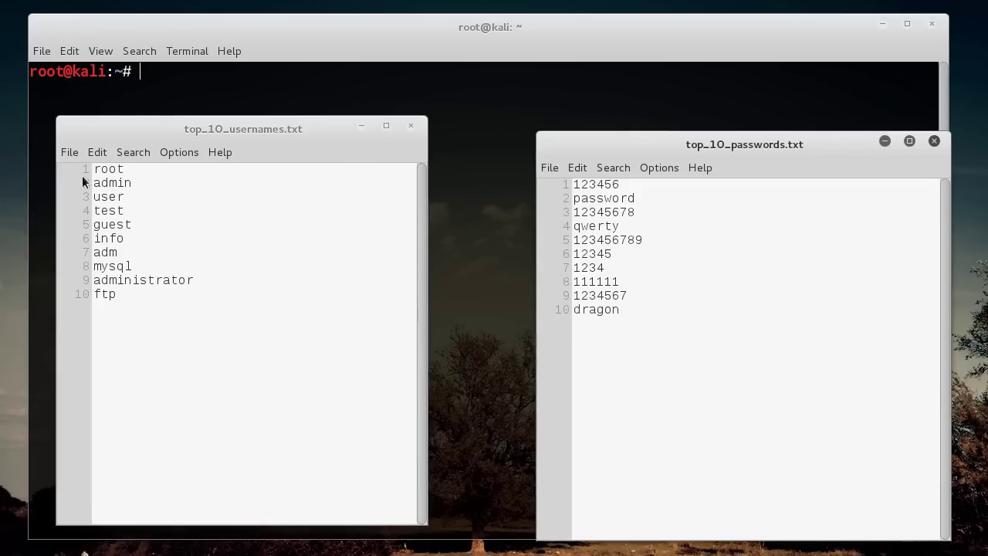
Step: Point out 123456, password, admin, 12345678 and dragon, then close both wordlists
double_click(602, 185)
double_click(604, 198)
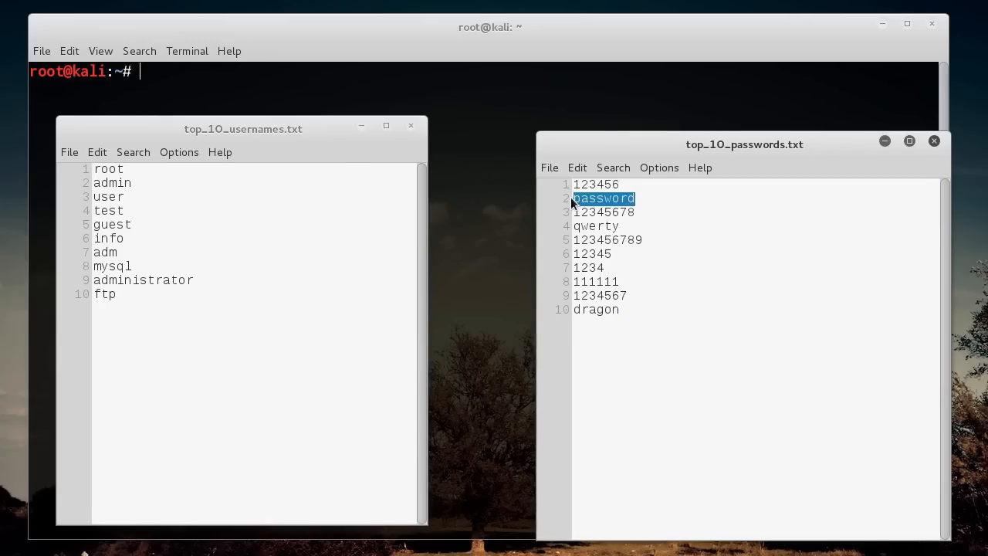
double_click(108, 183)
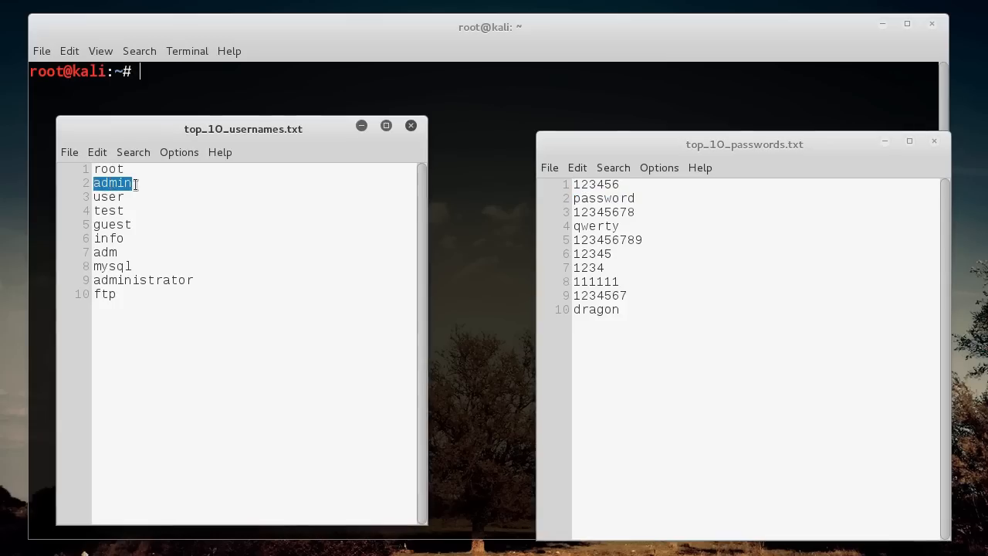
left_click(583, 185)
double_click(587, 200)
left_click_drag(574, 213, 604, 212)
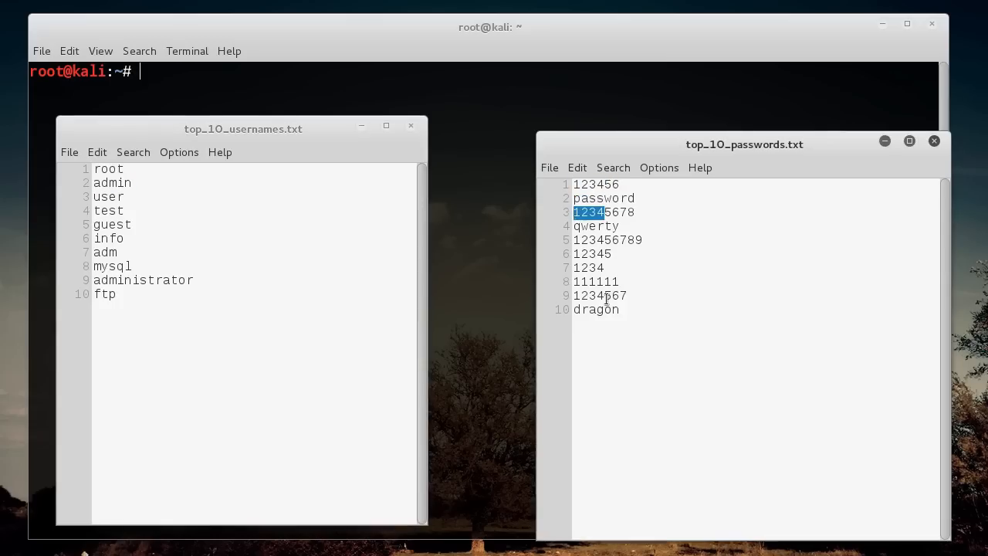
double_click(596, 309)
left_click(611, 281)
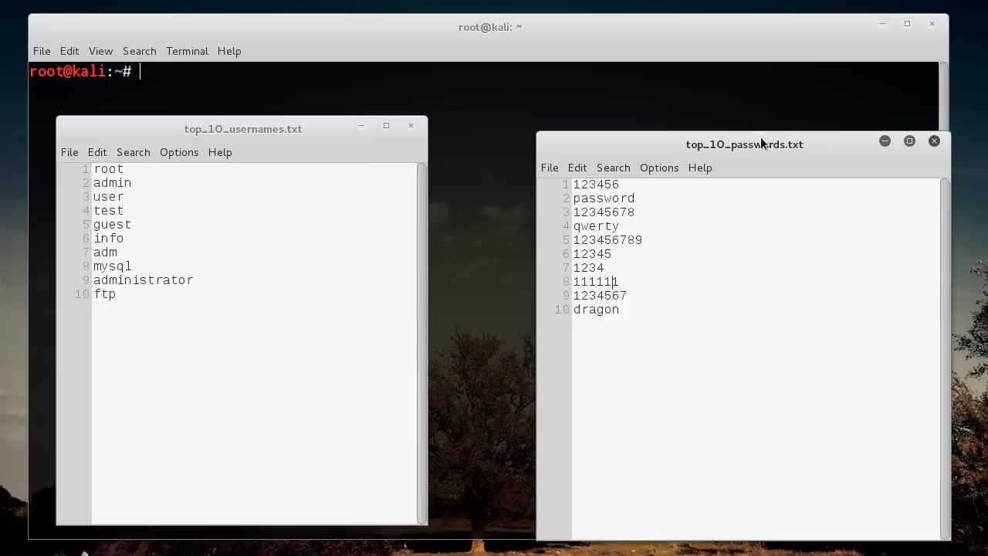
left_click(934, 141)
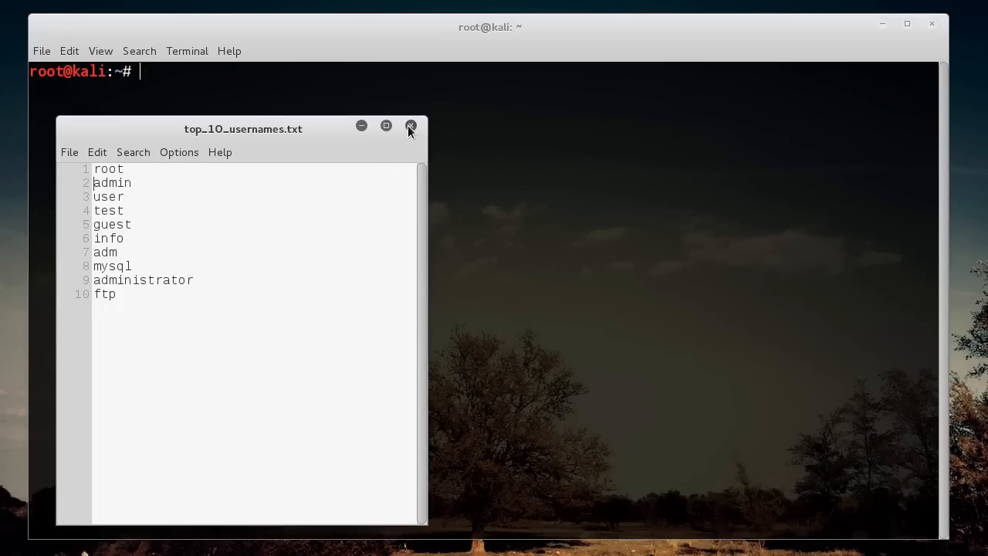
left_click(411, 126)
left_click(210, 71)
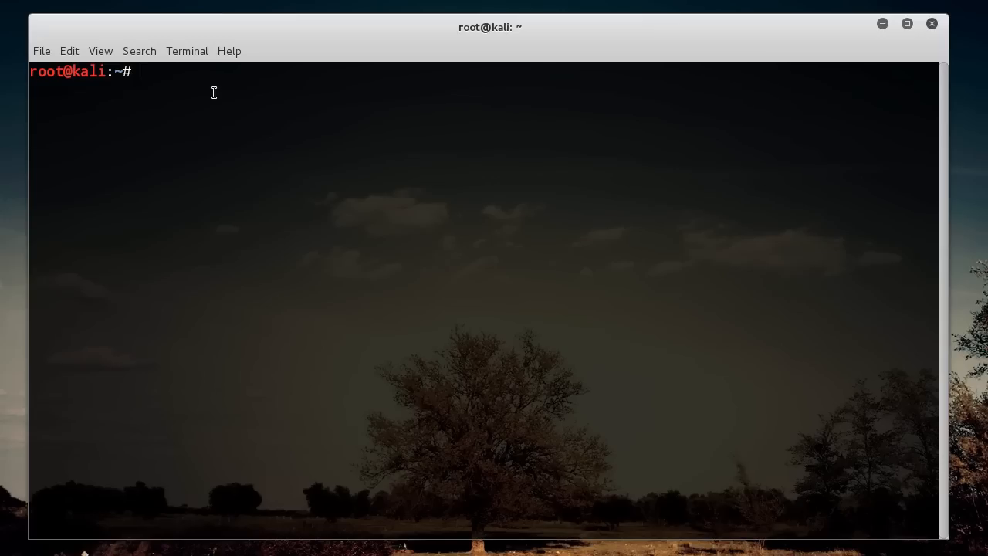
type("hydra")
type("http:/")
type("/")
type("[]")
key("Left")
type("192.16")
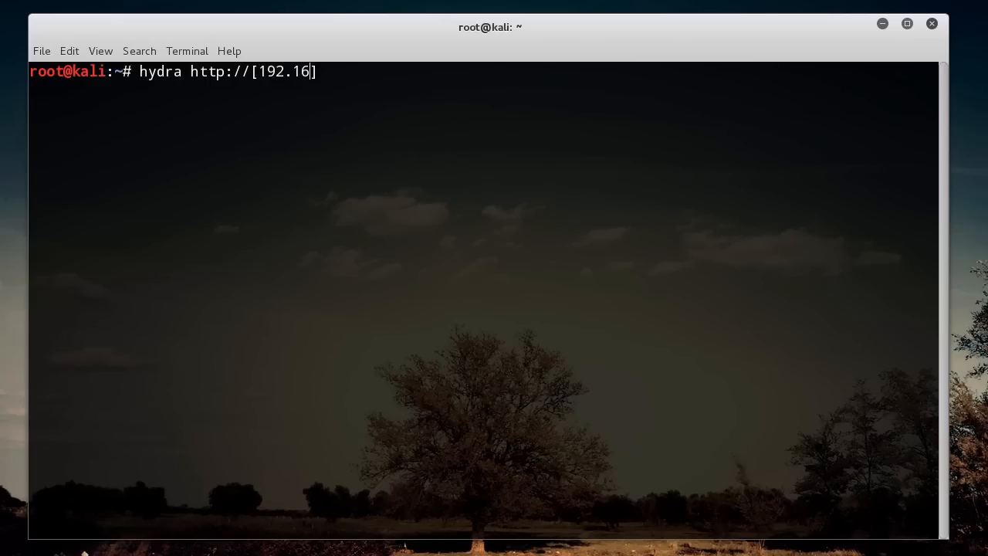
type("8.0.1")
key("Right")
type("/log")
type("in.")
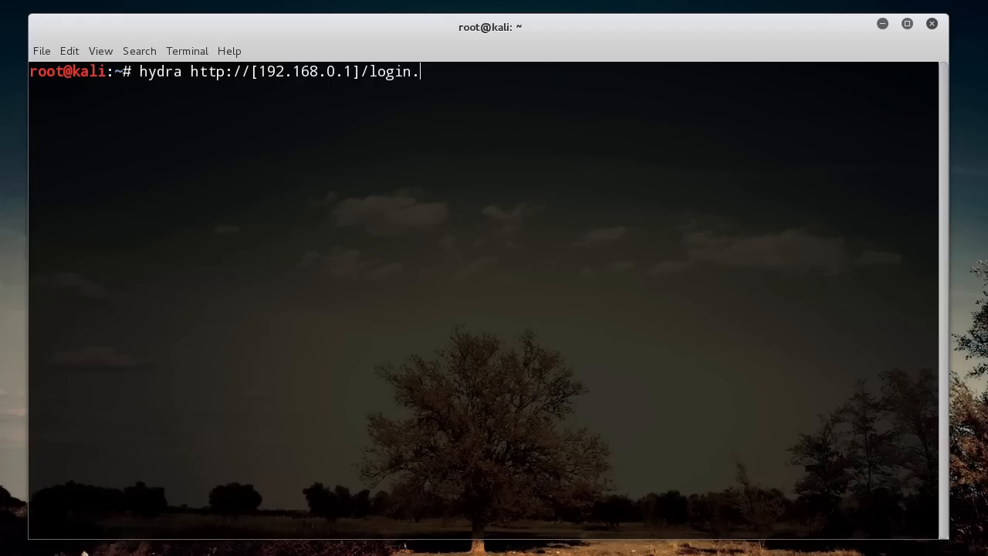
type("html")
type("-e")
type(" sn")
Step: Correct the option to -e ns after login.html and append -F -V -t 4, marking -e ns
key("BackSpace")
key("BackSpace")
type("ns")
type(" -F")
type(" -V -")
type("t 4")
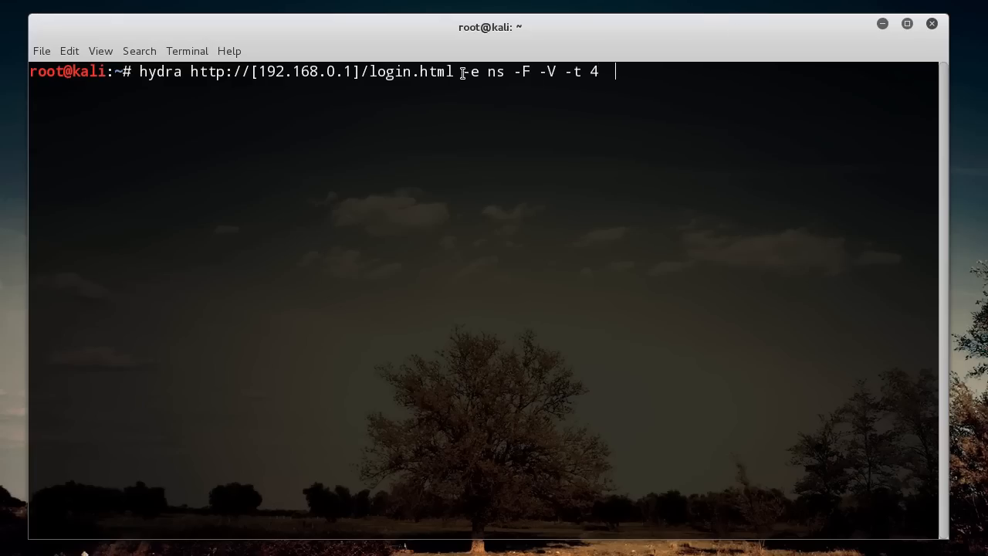
left_click_drag(461, 72, 506, 72)
Step: Place the top_10_usernames window left and the top_10_passwords window right
left_click(503, 72)
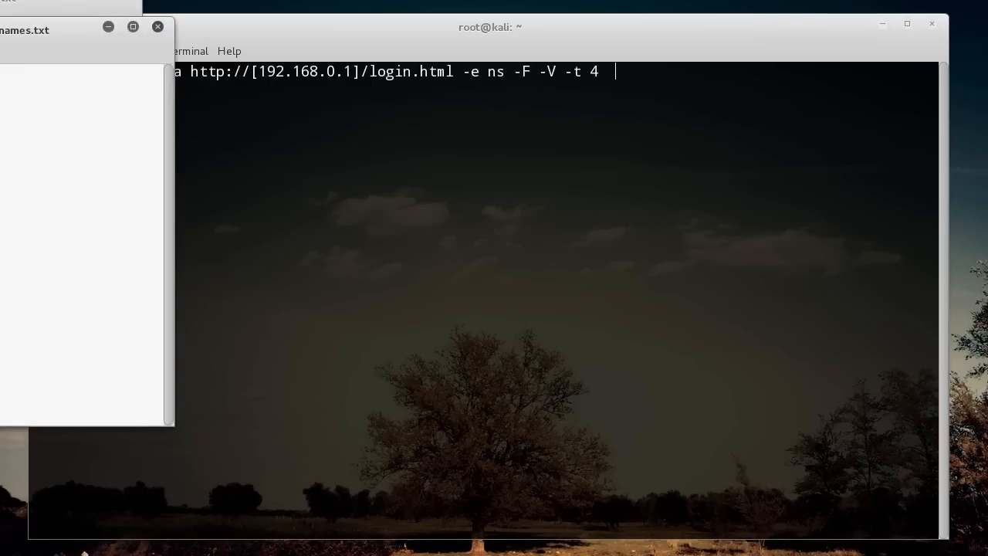
mouse_move(46, 30)
left_mouse_down()
mouse_move(672, 93)
mouse_move(236, 134)
left_mouse_up()
mouse_move(116, 23)
left_mouse_down()
mouse_move(685, 188)
mouse_move(600, 145)
left_mouse_up()
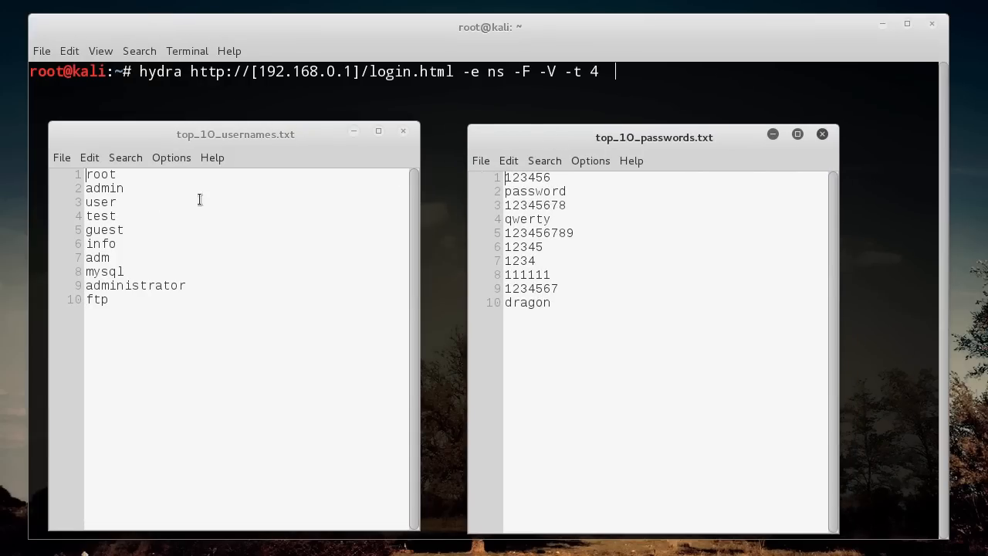
Step: Point out the usernames root and admin and the full passwords list
double_click(106, 175)
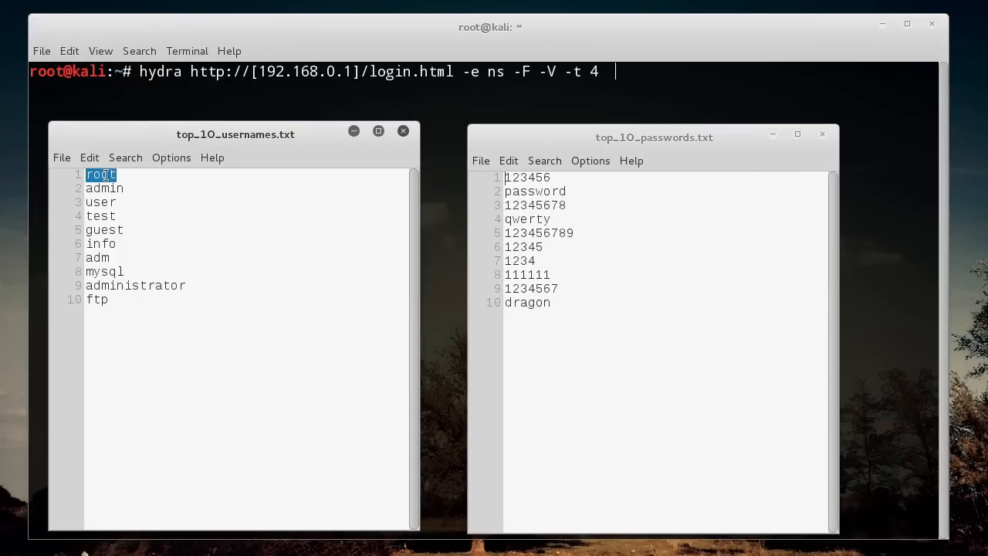
mouse_move(556, 302)
left_mouse_down()
mouse_move(522, 247)
mouse_move(506, 176)
left_mouse_up()
left_click(551, 191)
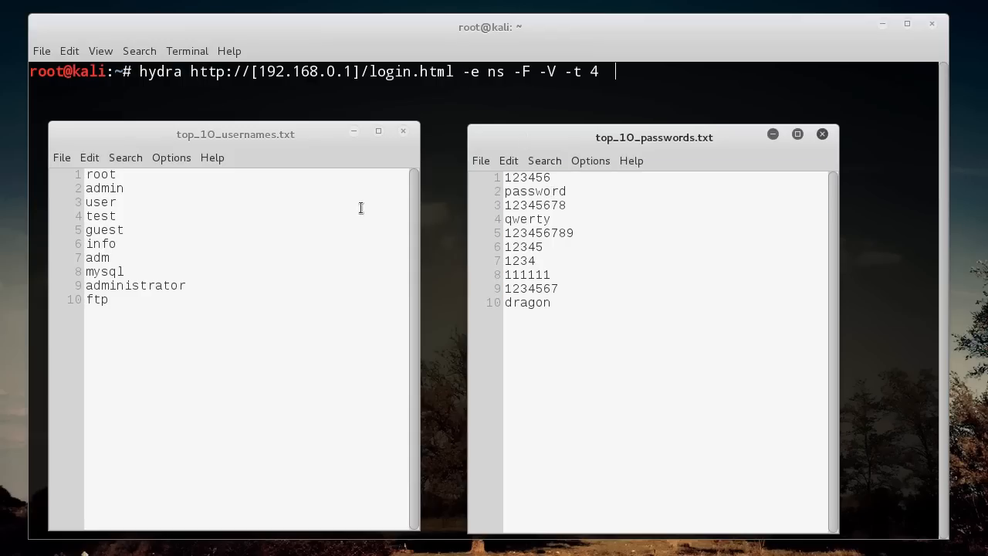
left_click_drag(117, 174, 83, 176)
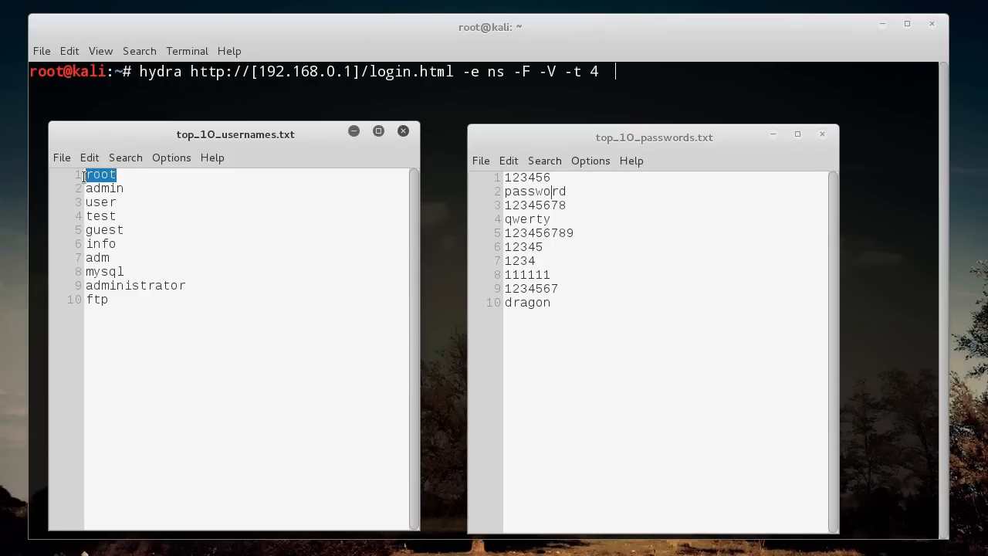
left_click(112, 175)
double_click(112, 175)
double_click(101, 176)
left_click(117, 176)
double_click(101, 174)
left_click_drag(553, 303, 505, 178)
double_click(100, 174)
double_click(91, 189)
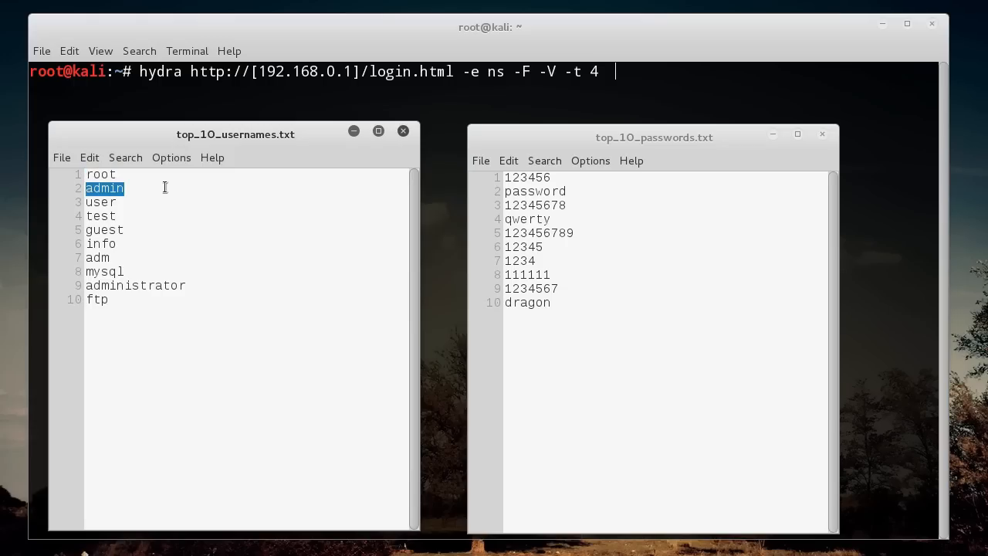
Step: Close both wordlists and point out the -F and -V options in the command
left_click(402, 131)
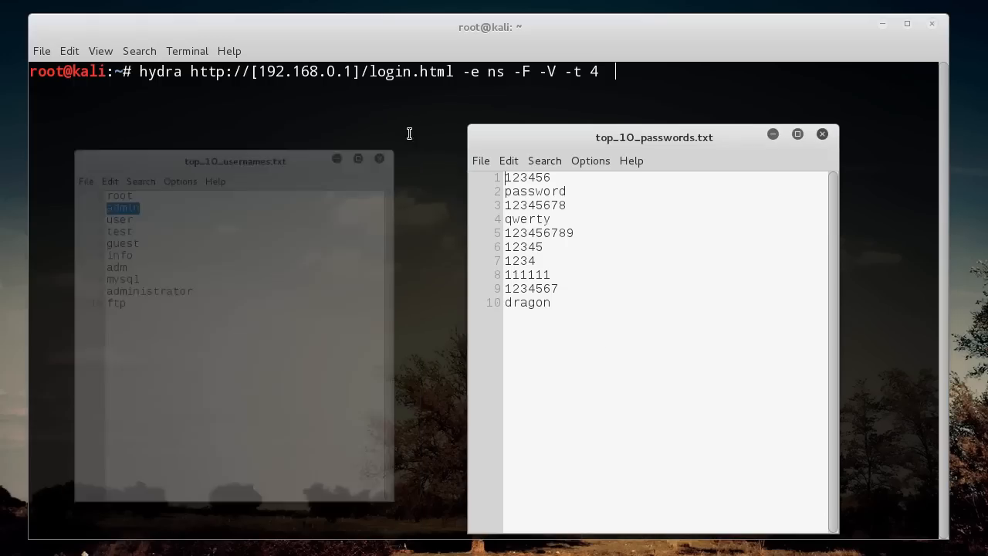
left_click(822, 135)
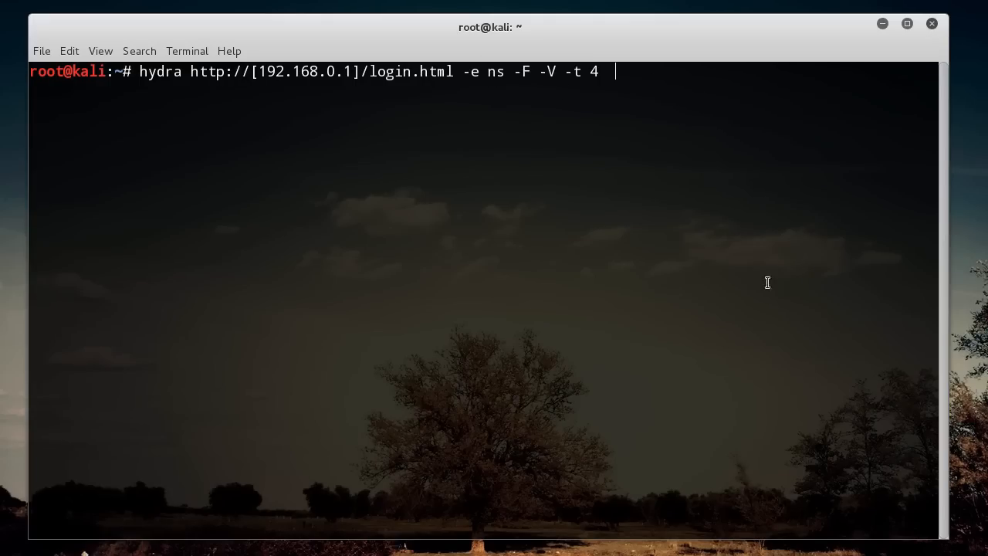
double_click(517, 72)
left_click(561, 71)
left_click_drag(533, 71, 513, 74)
left_click_drag(538, 71, 554, 72)
Step: Point out the -t 4 task count and remove the trailing space after it
left_click_drag(565, 71, 608, 71)
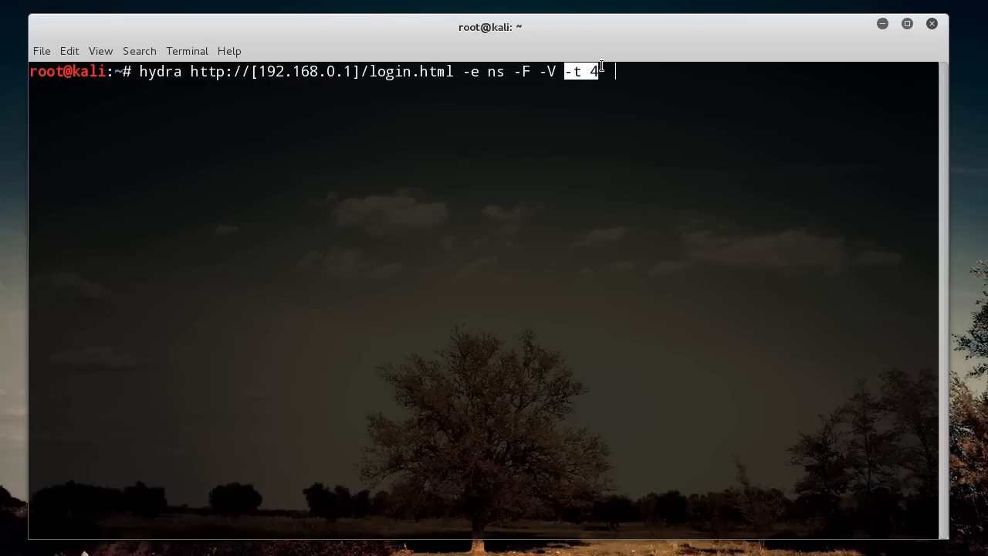
left_click(593, 72)
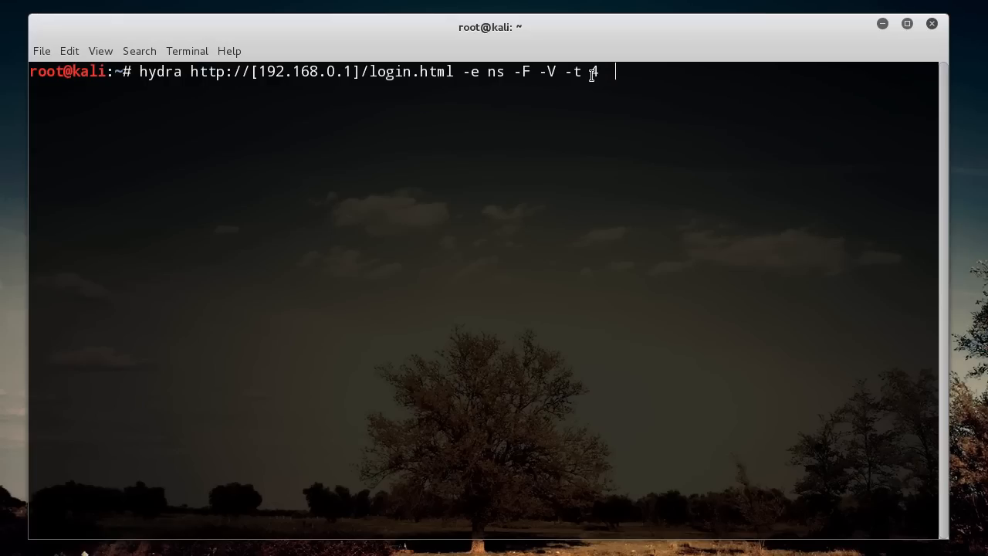
double_click(592, 72)
left_click(646, 69)
key("BackSpace")
type("-L")
Step: Replace -l admin with -L Desktop/top_10_usernames.txt using Tab completion
key("BackSpace")
key("BackSpace")
key("BackSpace")
key("BackSpace")
key("BackSpace")
key("BackSpace")
key("BackSpace")
key("Tab")
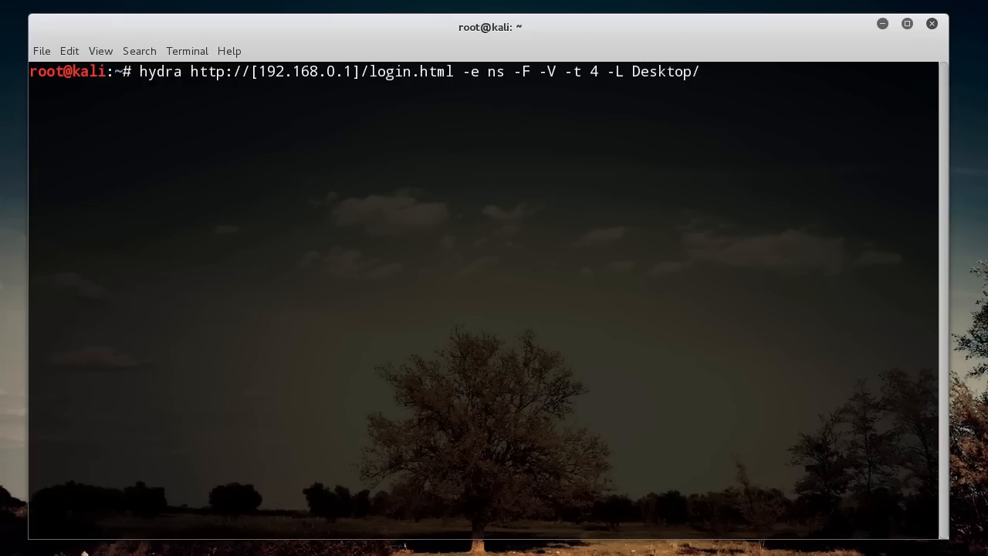
key("Tab")
key("Tab")
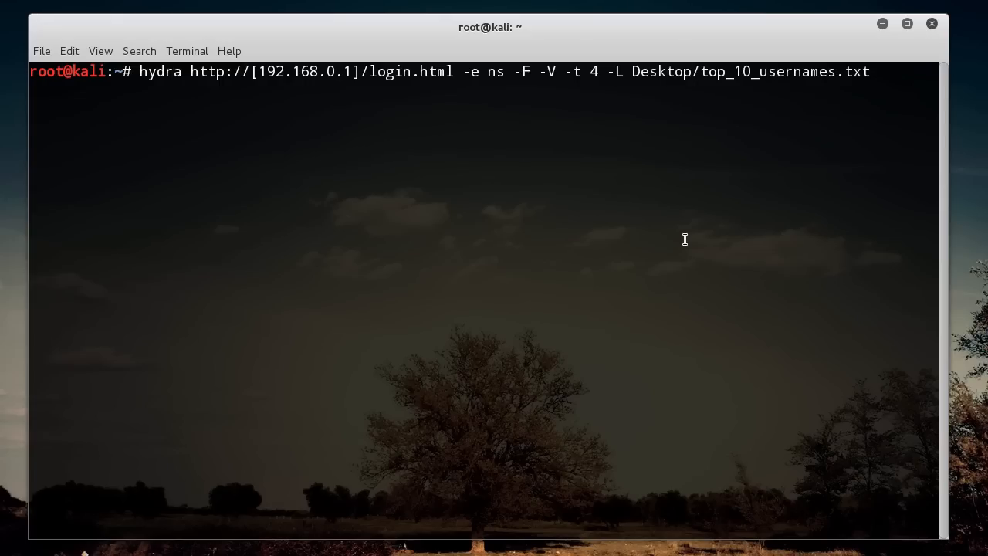
key("BackSpace")
key("Tab")
key("Tab")
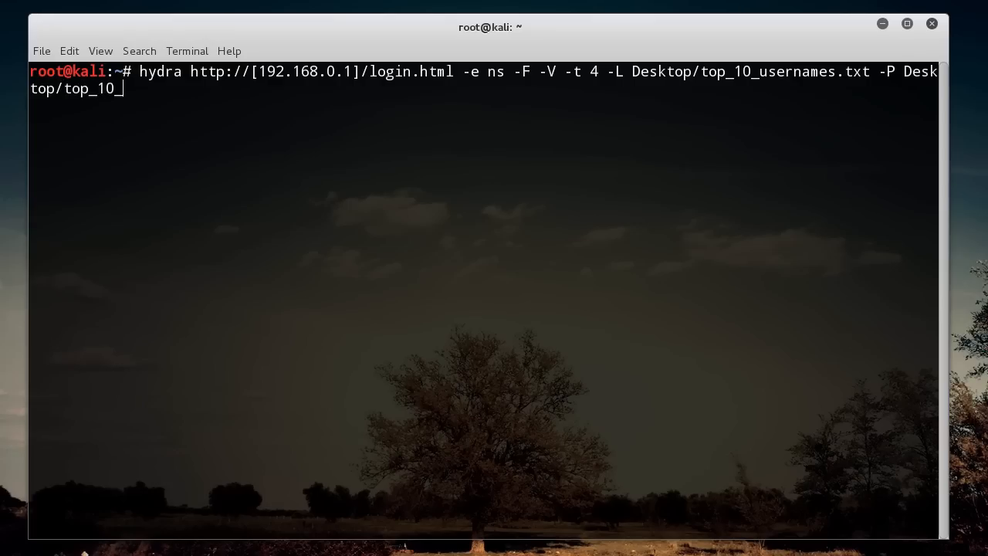
key("Tab")
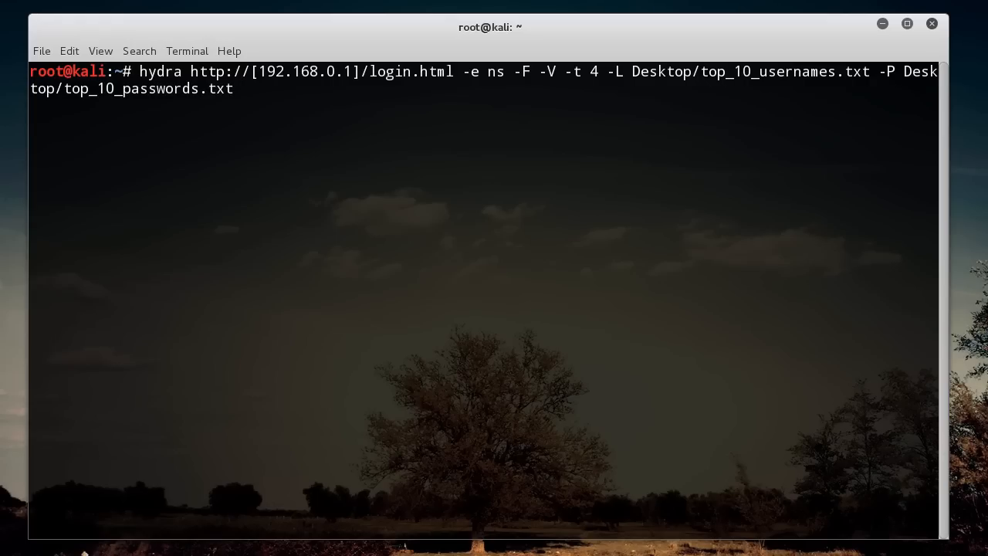
Step: Run the hydra attack with both wordlists and point out the first root attempt
key("Return")
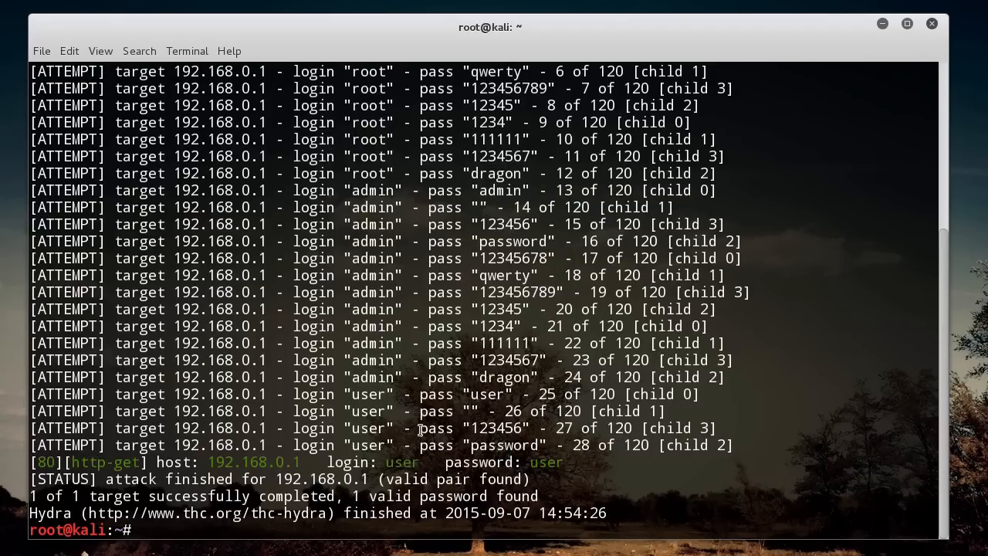
scroll(407, 295, "up", 5)
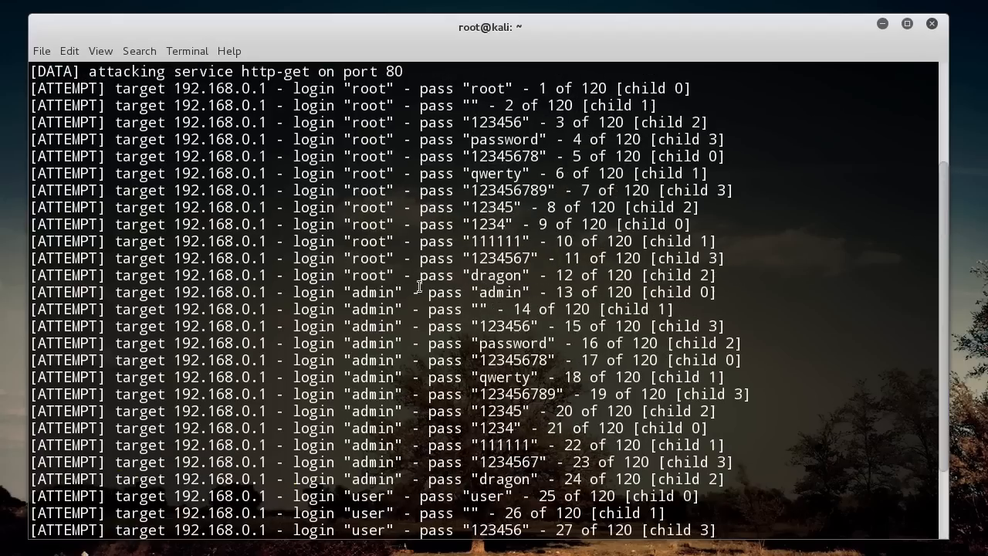
scroll(408, 295, "up", 5)
scroll(481, 289, "down", 1)
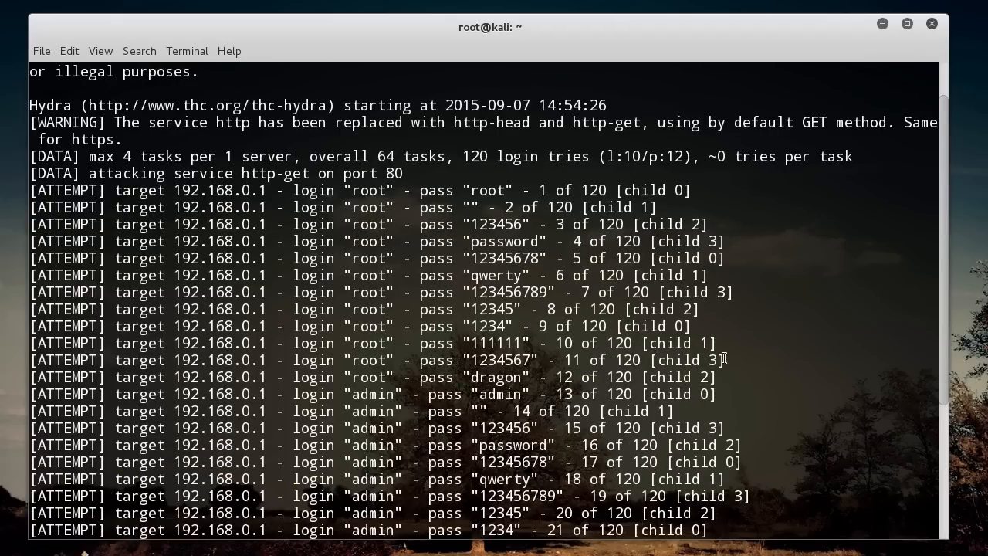
mouse_move(723, 359)
left_mouse_down()
mouse_move(251, 342)
mouse_move(417, 191)
left_mouse_up()
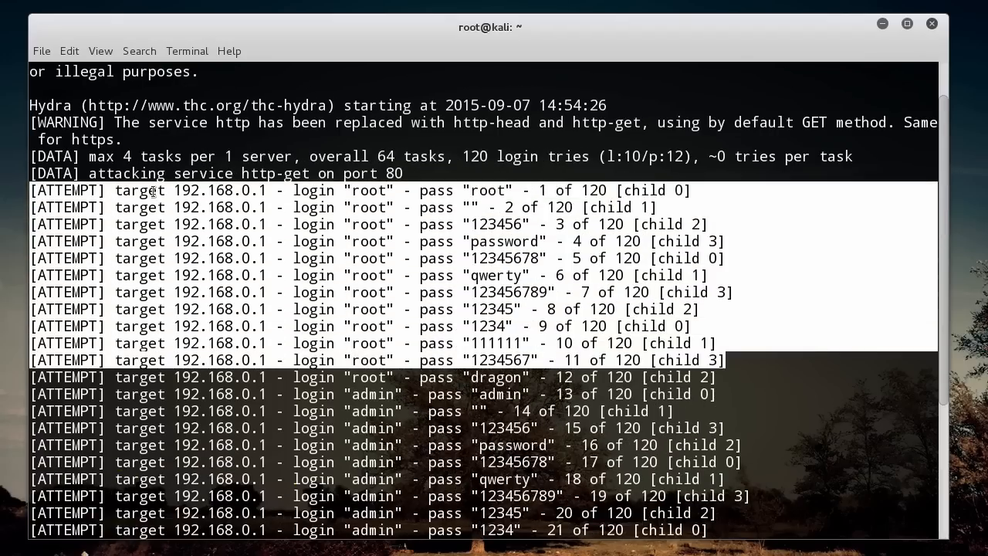
left_click(417, 196)
double_click(490, 191)
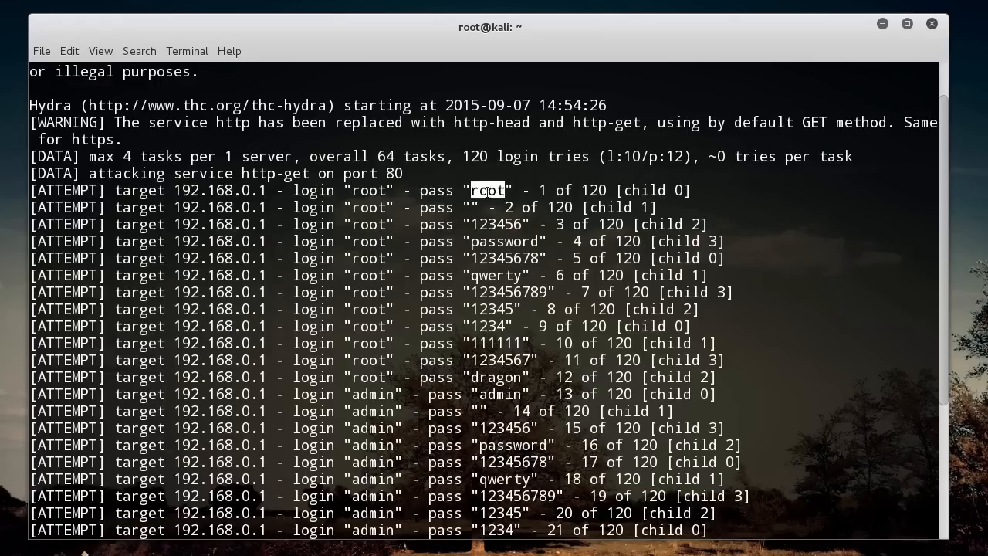
left_click(474, 207)
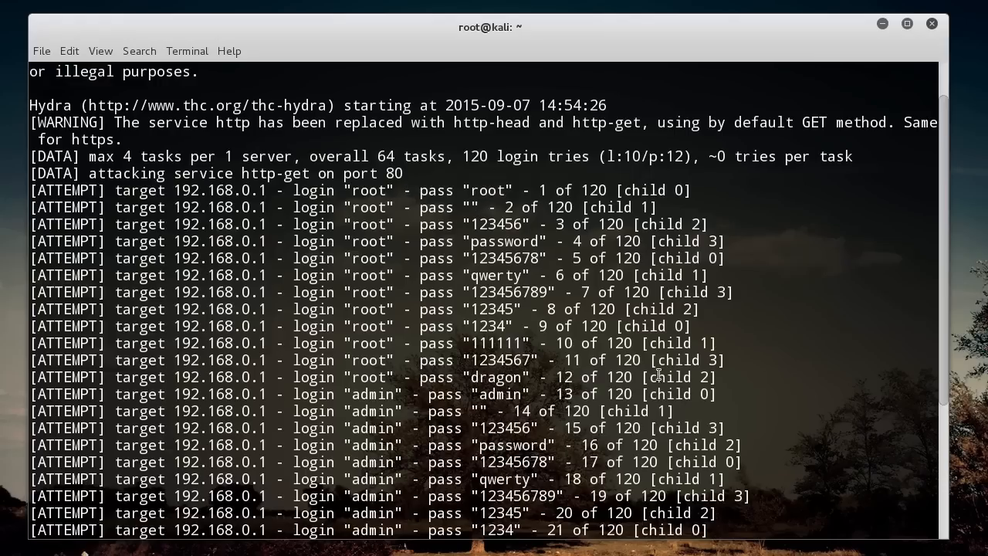
Step: Mark the successive login attempt lines down to the final user attempts
left_click_drag(748, 376, 31, 216)
left_click(487, 423)
left_click_drag(489, 456, 89, 313)
left_click(482, 298)
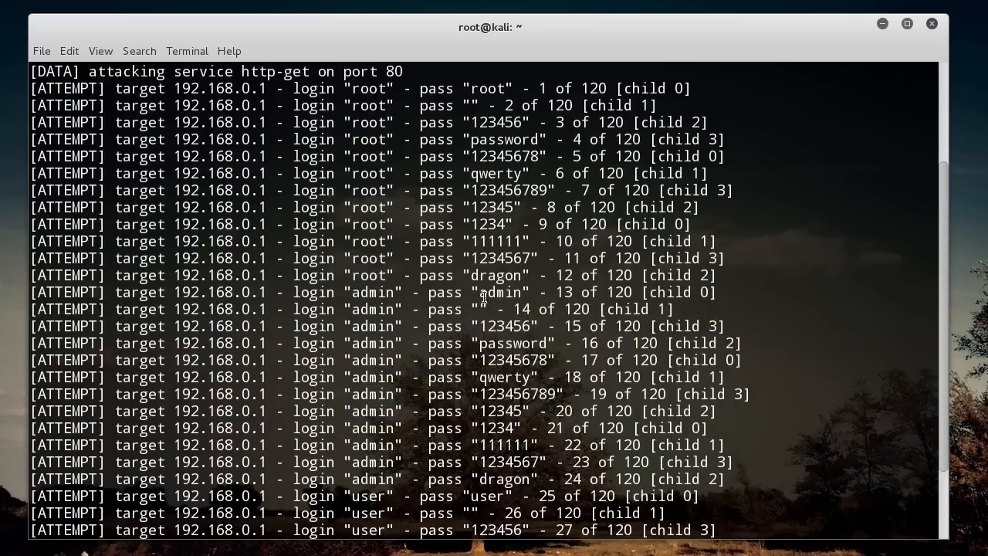
left_click_drag(758, 442, 116, 370)
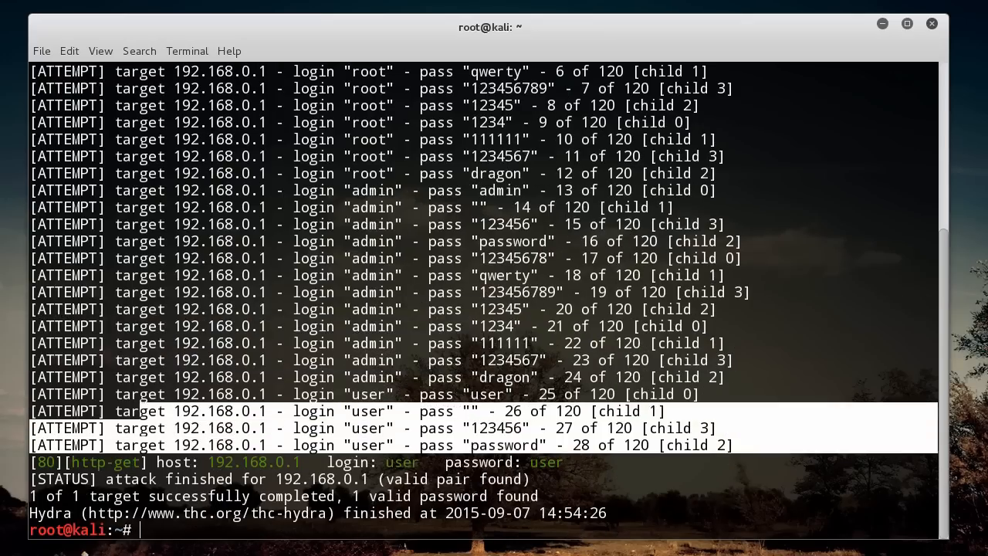
left_click(458, 318)
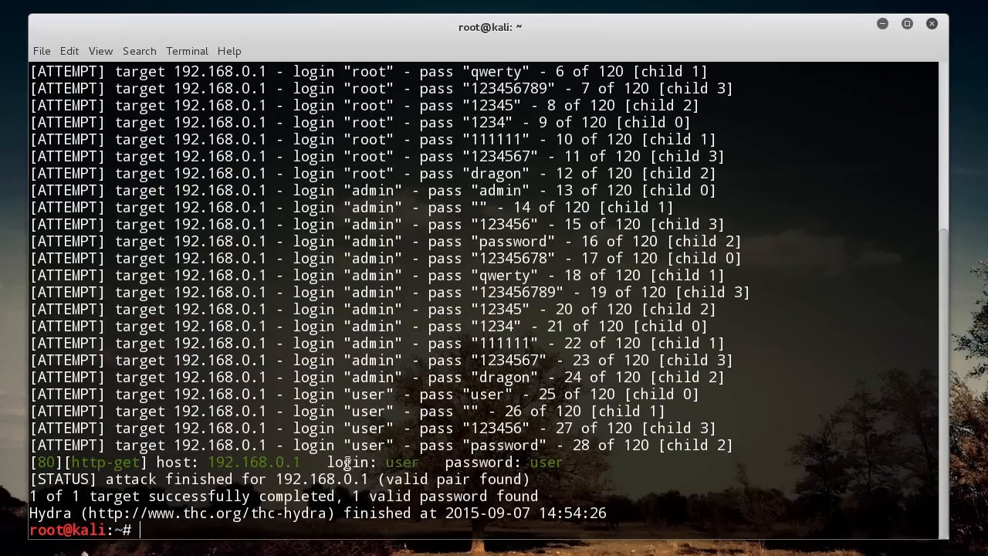
left_click_drag(329, 462, 550, 463)
left_click(448, 446)
left_click(469, 357)
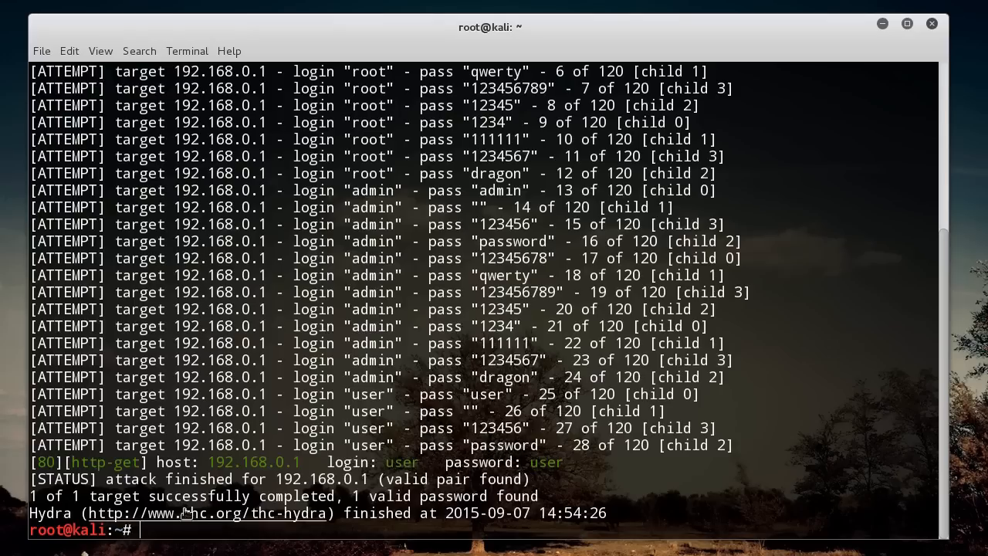
left_click_drag(539, 479, 261, 479)
left_click(333, 398)
left_click_drag(568, 464, 31, 463)
left_click(62, 479)
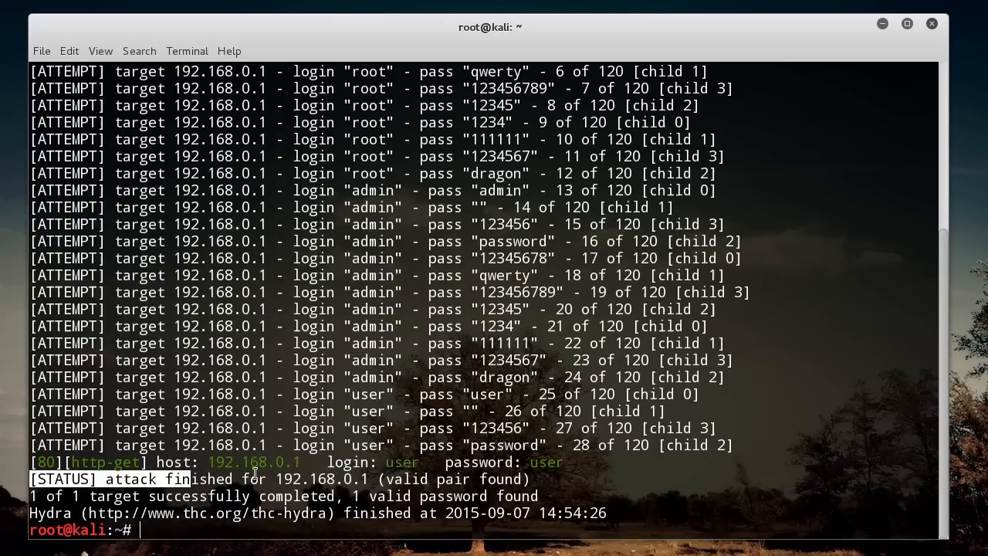
left_click_drag(565, 463, 31, 463)
left_click(313, 396)
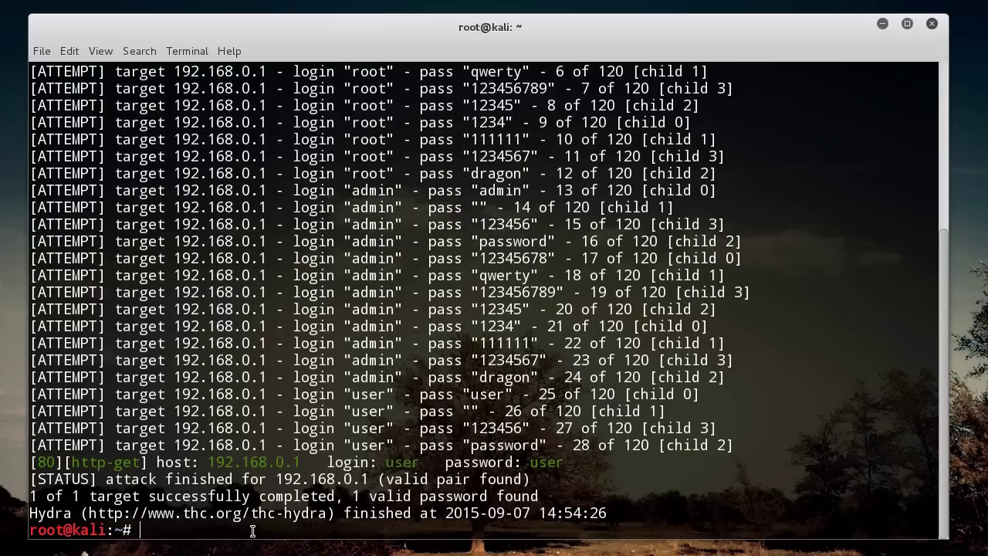
type("clear")
Step: Clear the terminal so only an empty root prompt remains
key("Return")
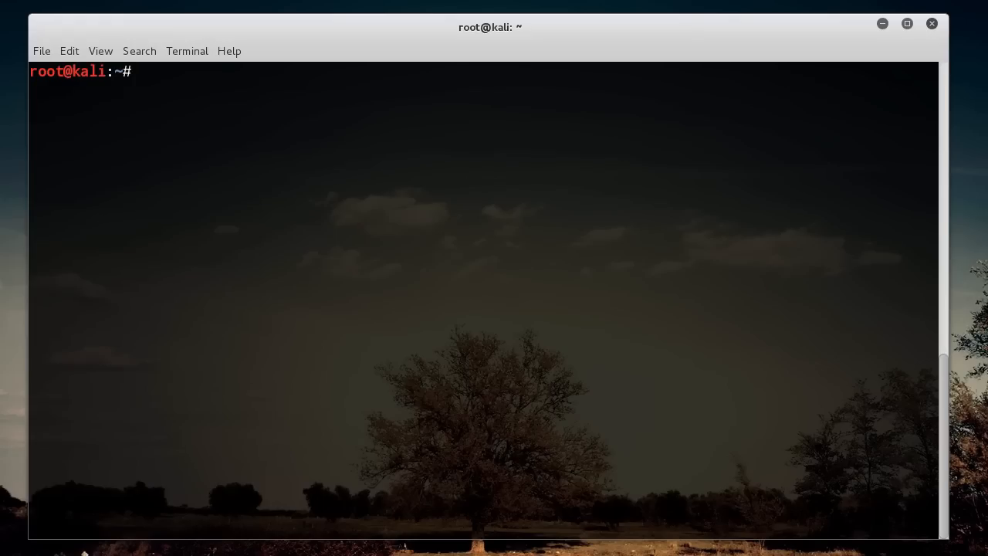